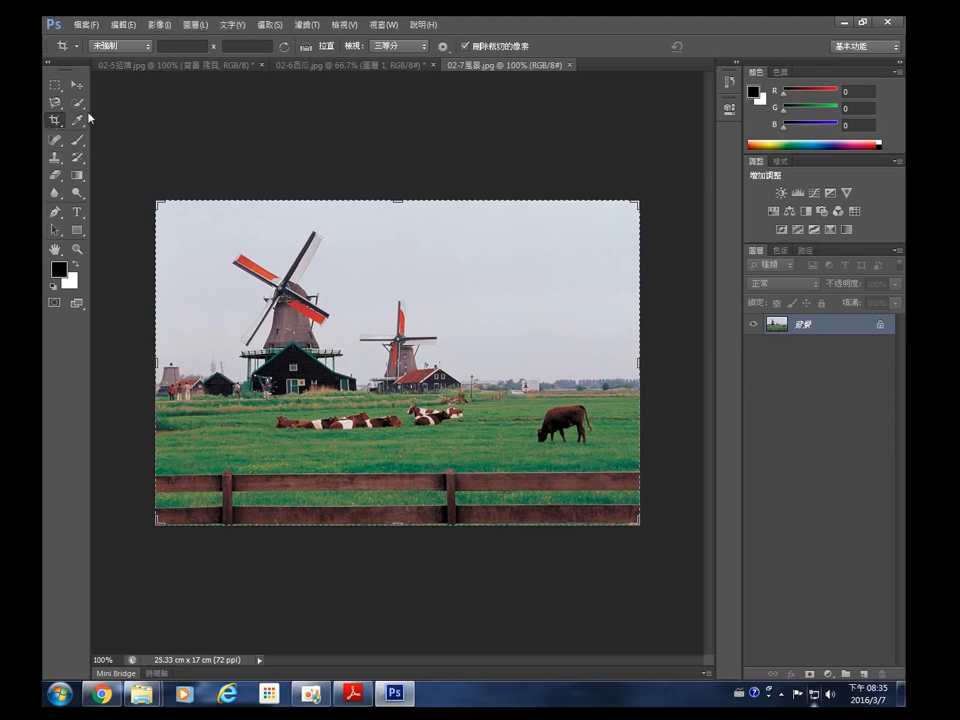
# Step: Set a custom crop ratio of 70 x 50 for the windmill photo
pyautogui.click(144, 49)
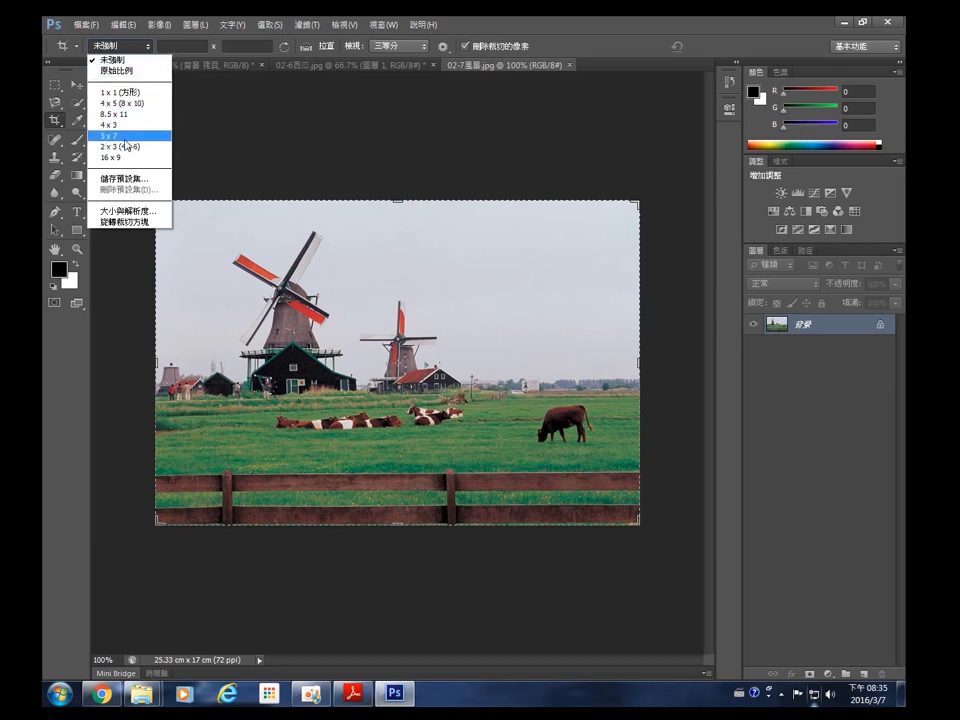
pyautogui.click(180, 45)
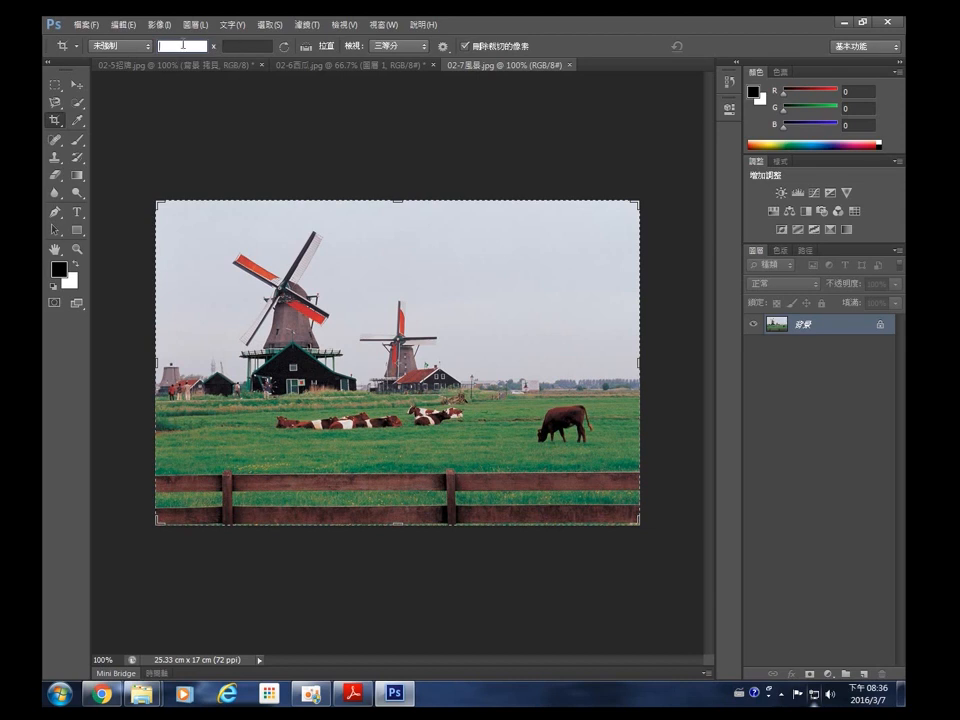
pyautogui.write('70')
pyautogui.press('Tab')
pyautogui.write('5')
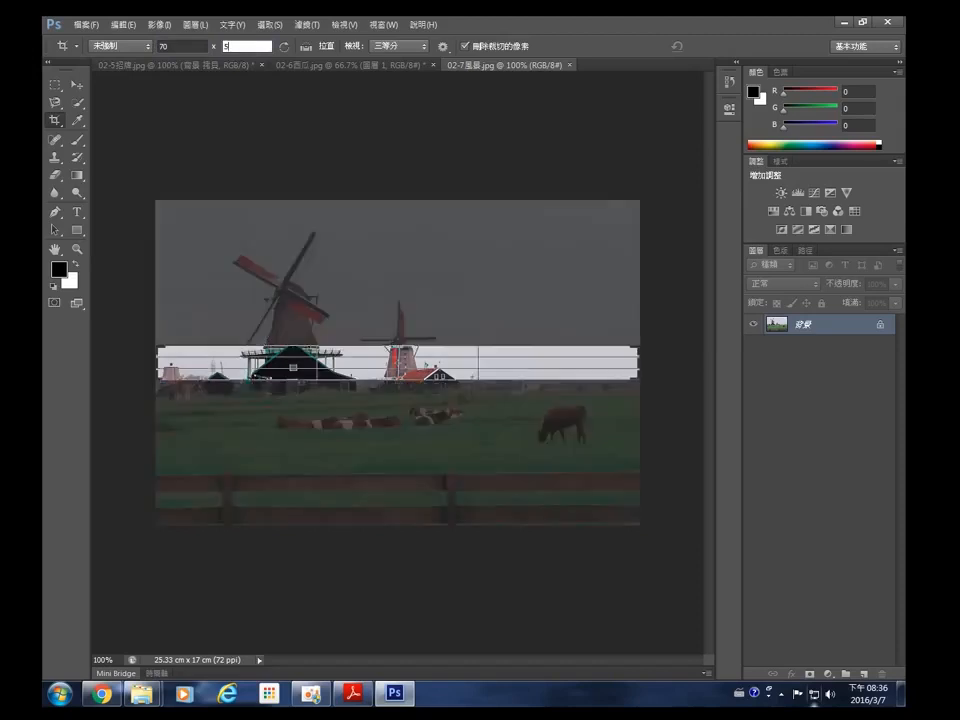
pyautogui.write('0')
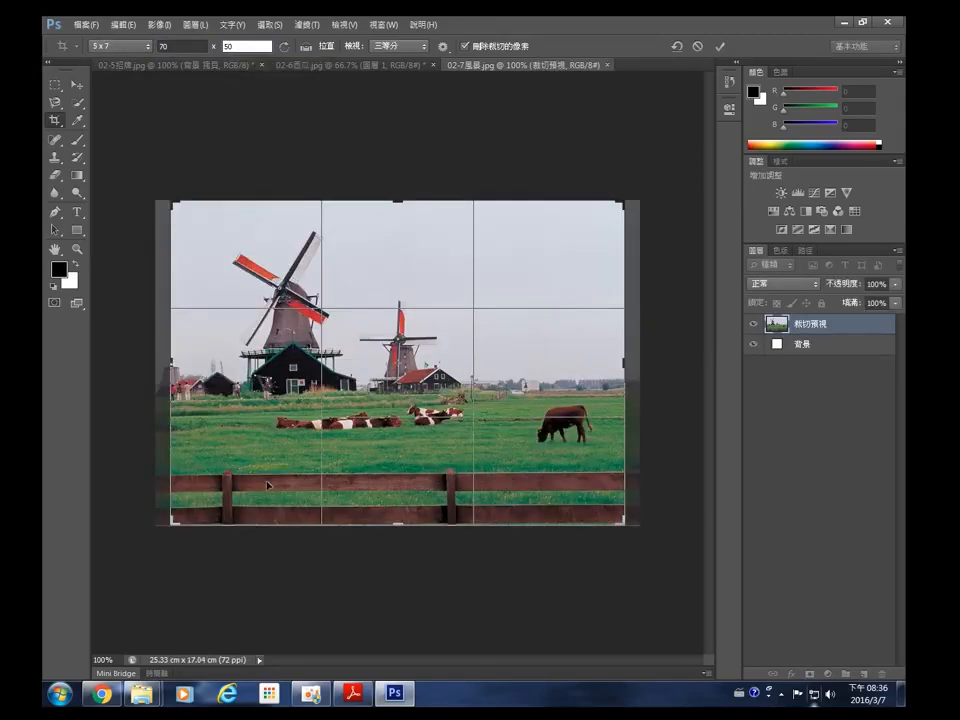
# Step: Reset the crop ratio to unconstrained (未強制) and cancel the pending crop
pyautogui.click(95, 46)
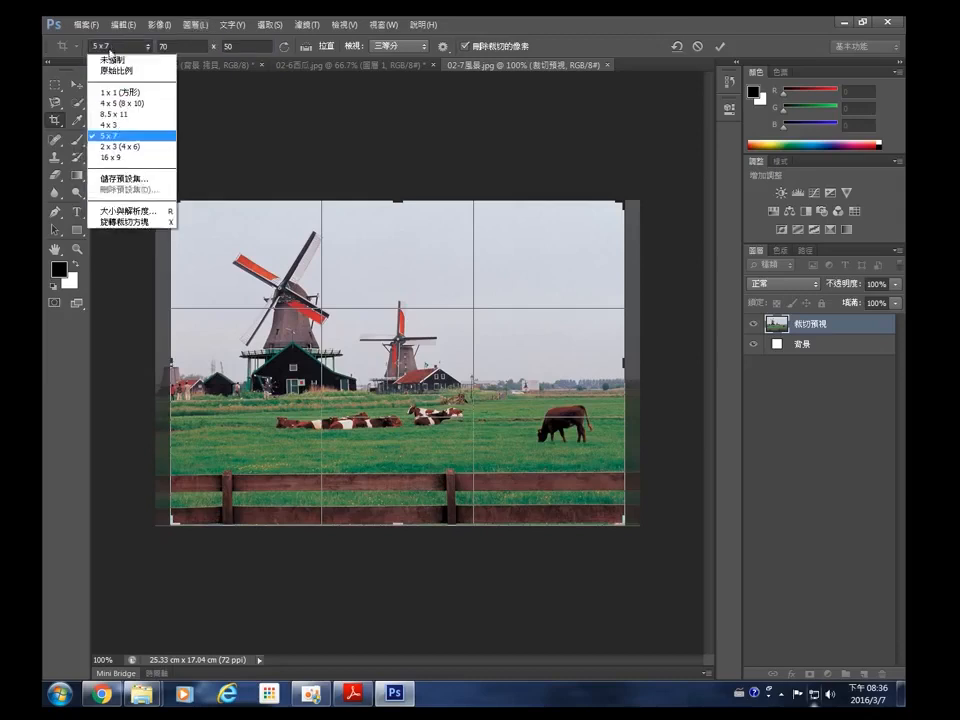
pyautogui.click(112, 60)
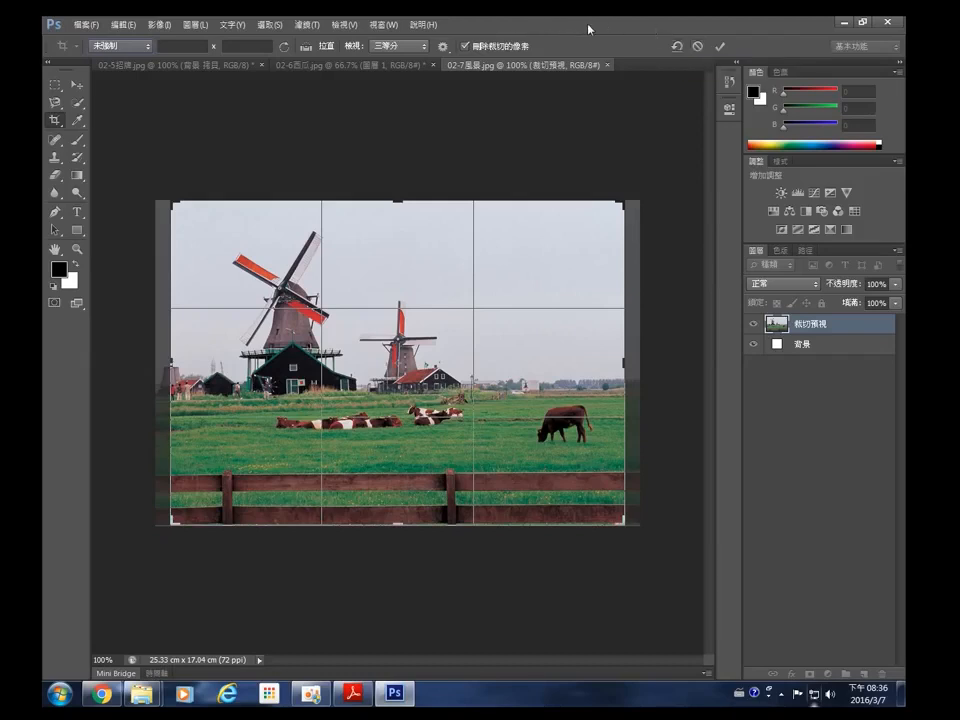
pyautogui.click(697, 47)
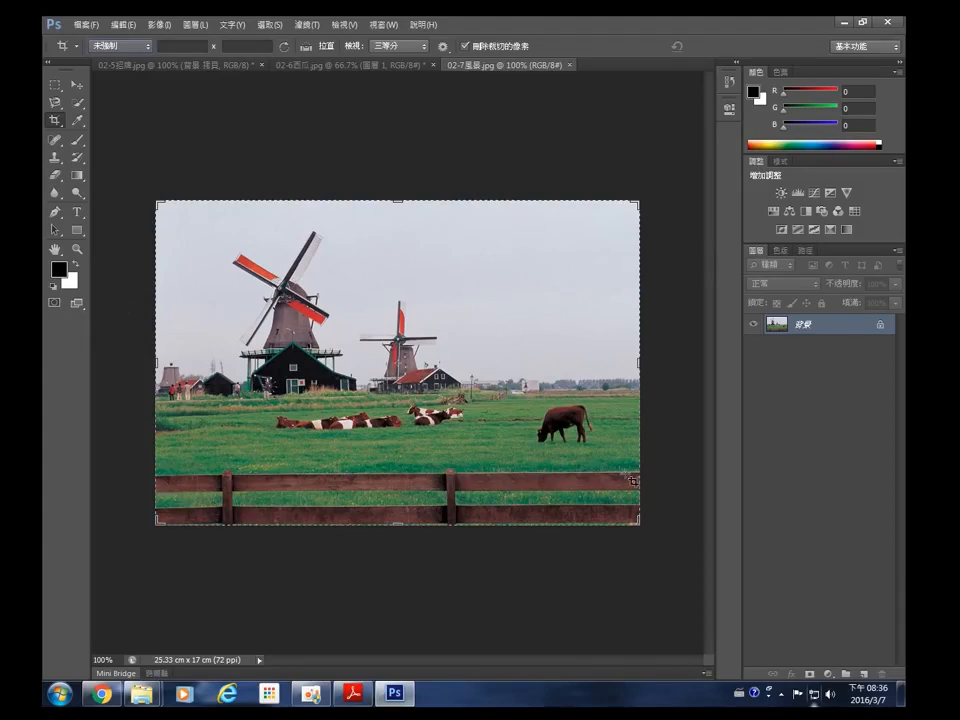
# Step: Crop the wooden fence off the lower part of the photo, keeping the full width and a height of about 13.6 cm
pyautogui.moveTo(639, 523); pyautogui.dragTo(639, 490)
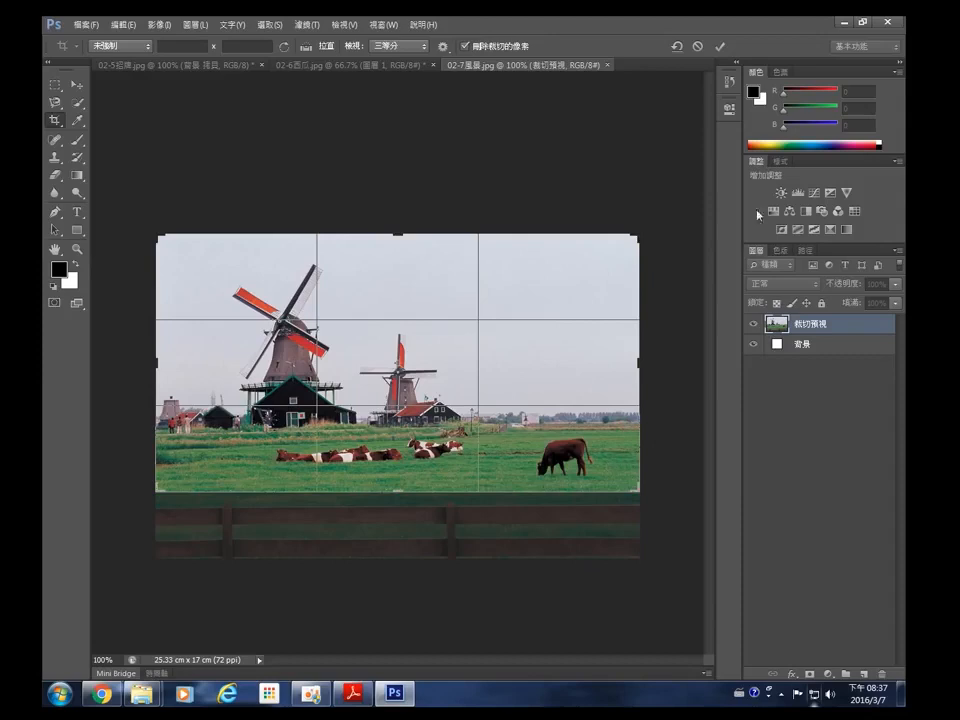
pyautogui.click(717, 44)
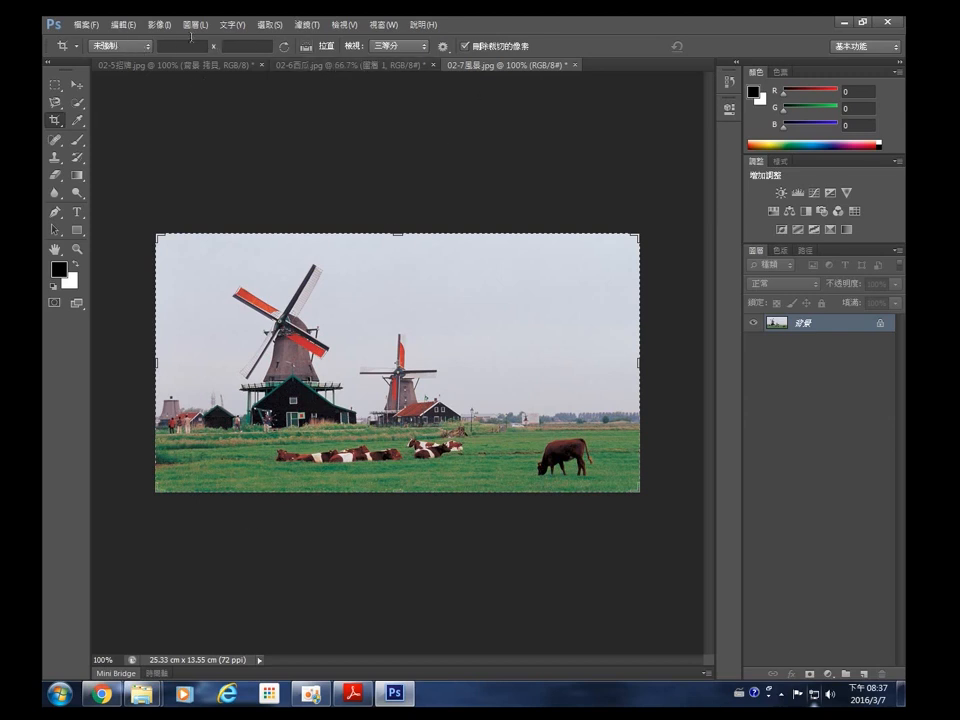
pyautogui.click(106, 47)
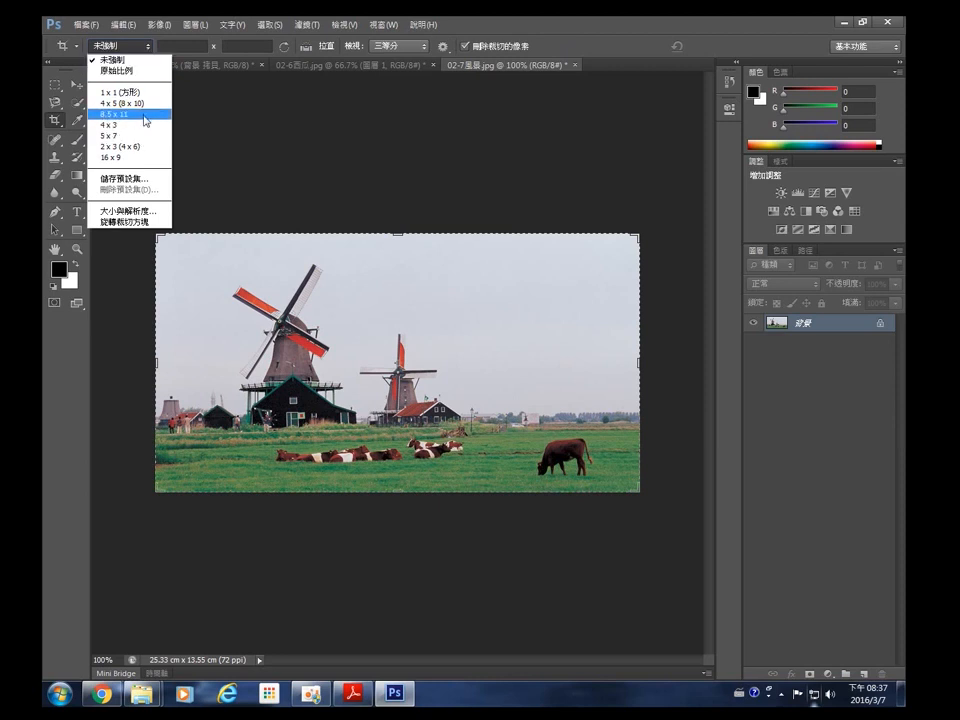
pyautogui.click(137, 44)
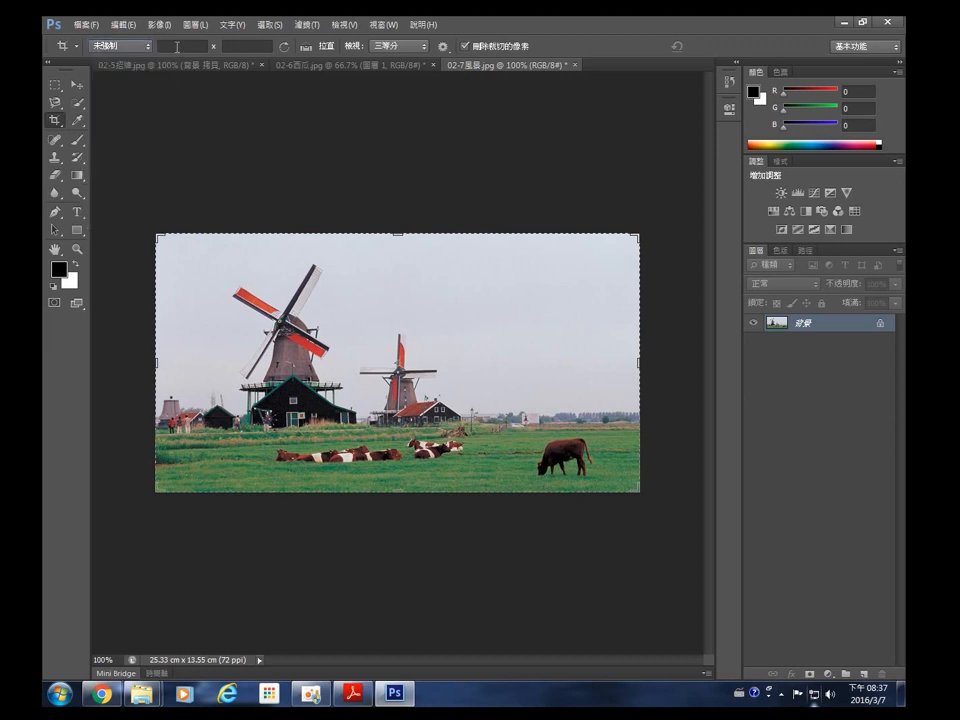
pyautogui.click(175, 46)
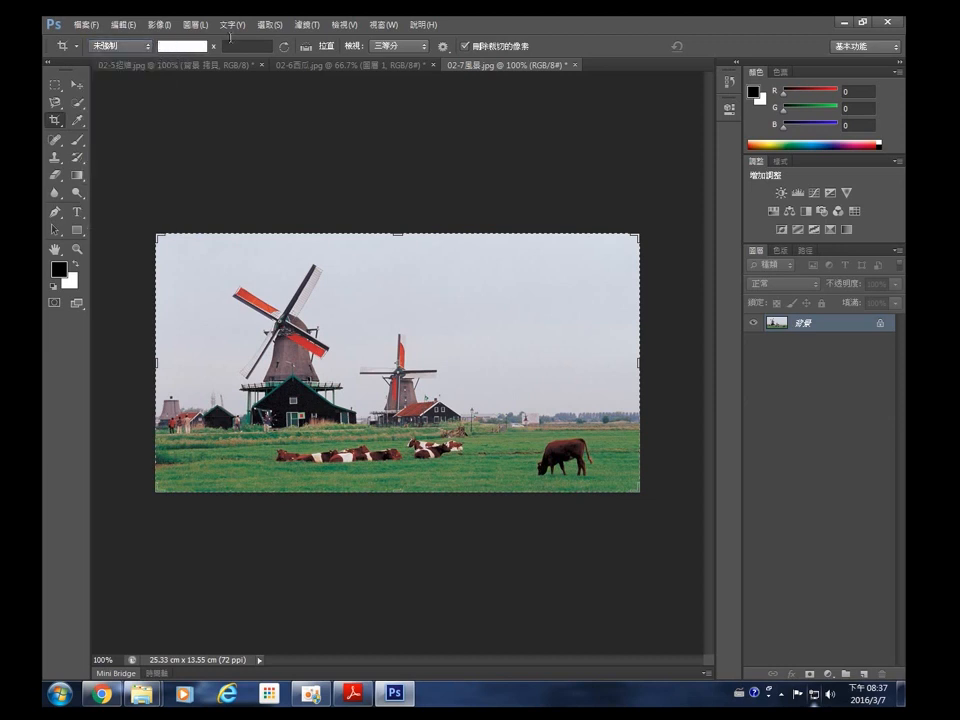
# Step: Set the crop overlay to grid (格點) and show the rulers around the image
pyautogui.click(401, 46)
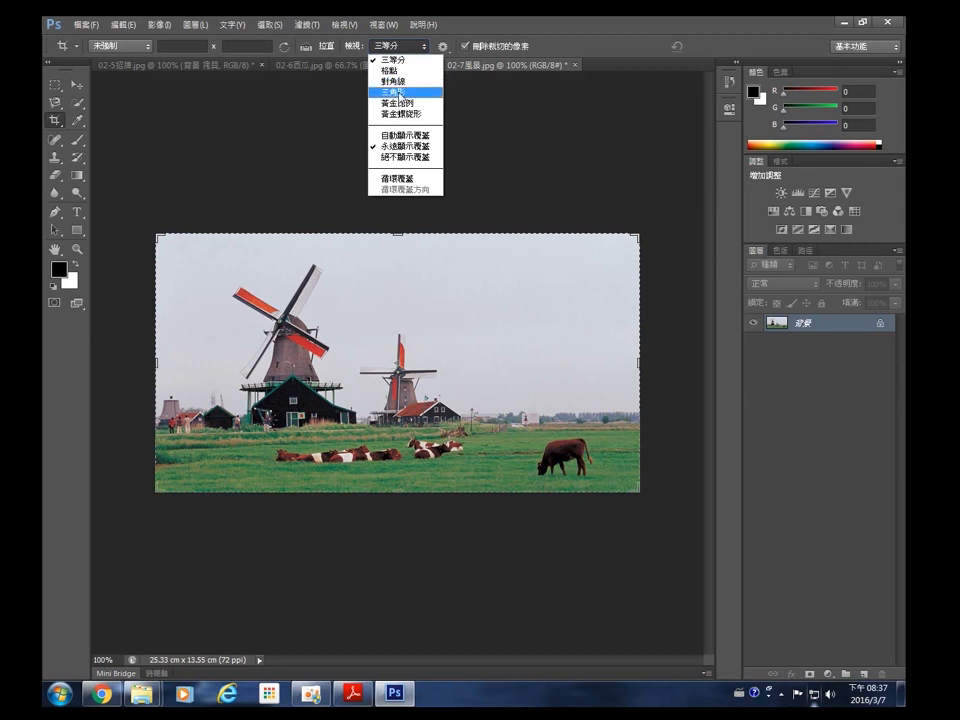
pyautogui.click(388, 70)
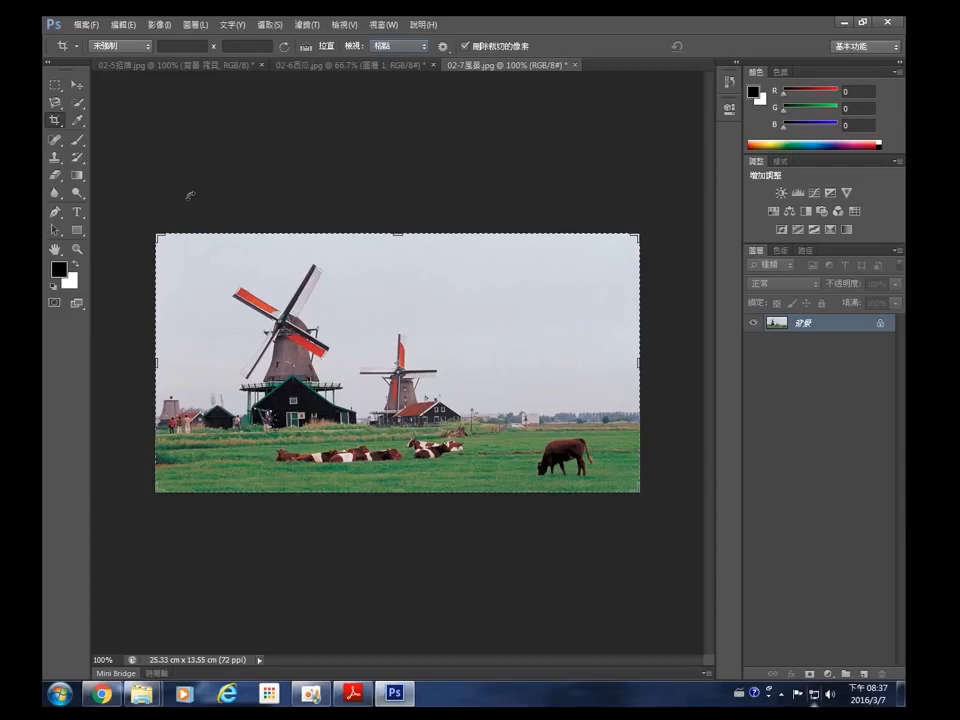
pyautogui.click(345, 26)
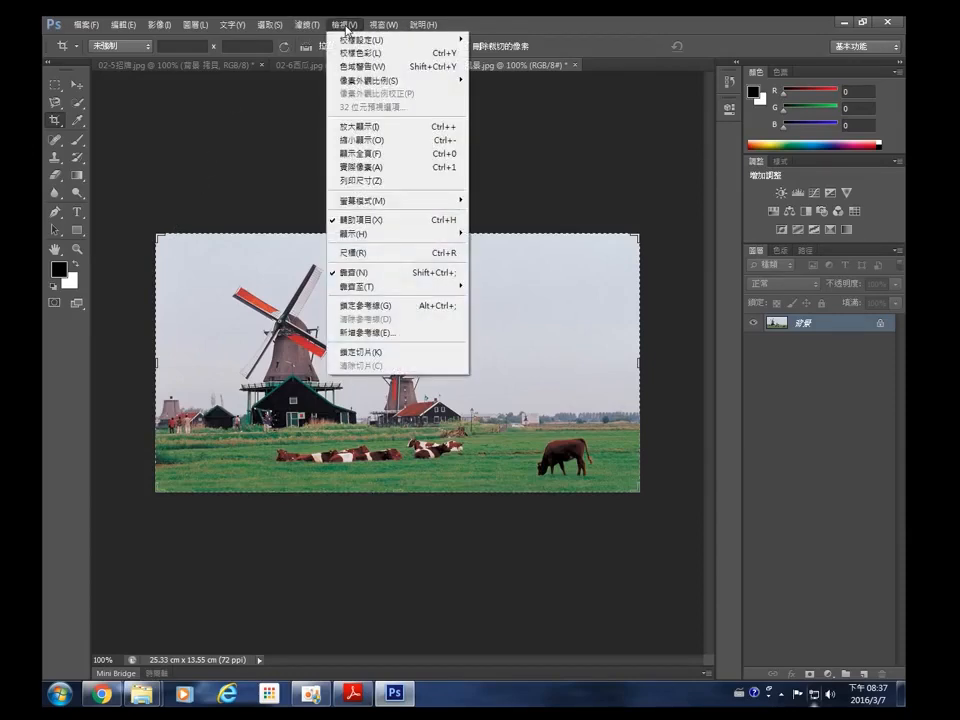
pyautogui.click(362, 259)
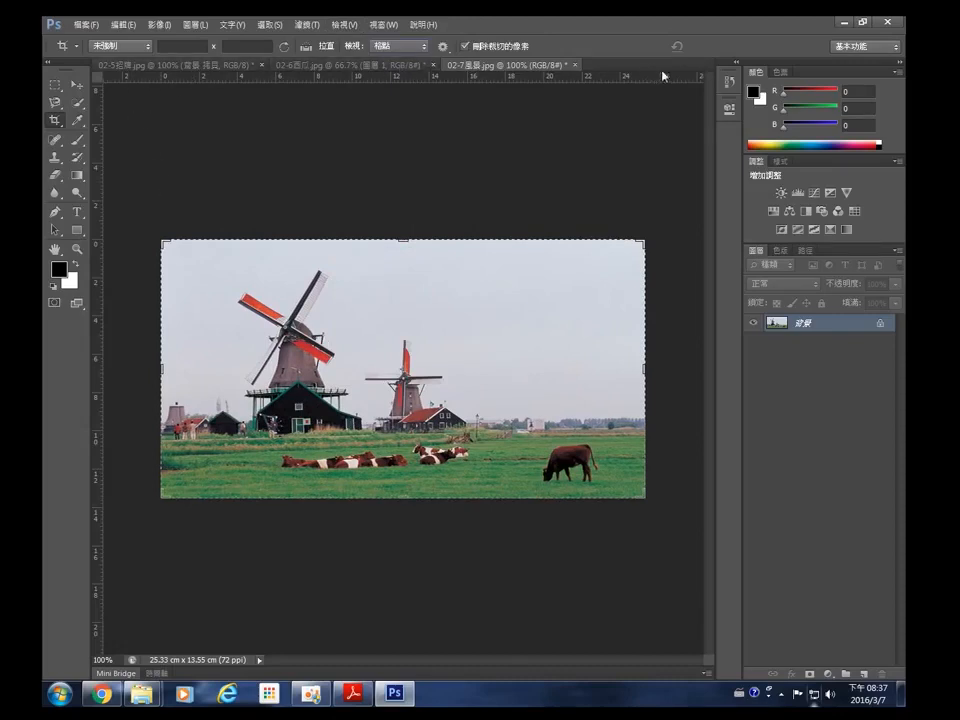
pyautogui.moveTo(97, 77); pyautogui.dragTo(161, 240)
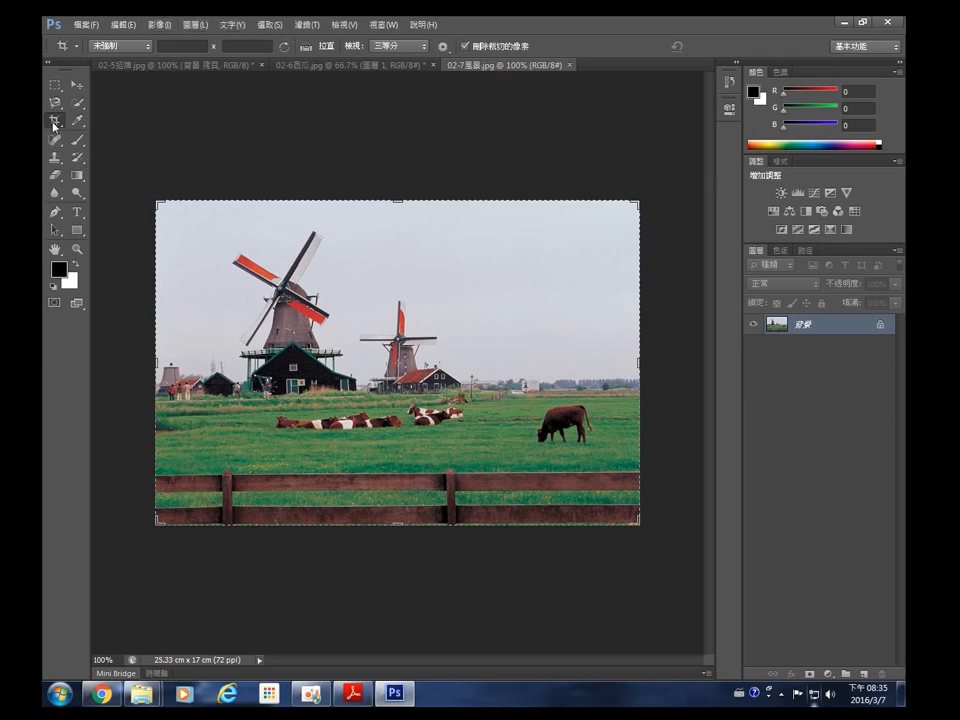
# Step: Enter a custom 70 x 50 aspect ratio for cropping the full windmill photo
pyautogui.click(142, 47)
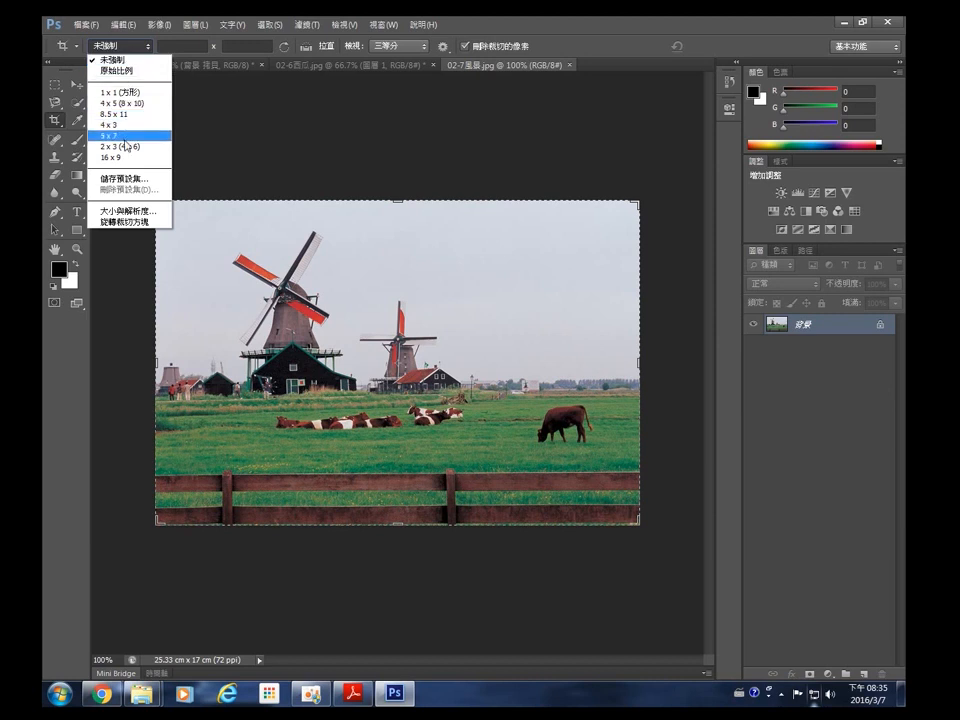
pyautogui.click(199, 47)
pyautogui.click(180, 46)
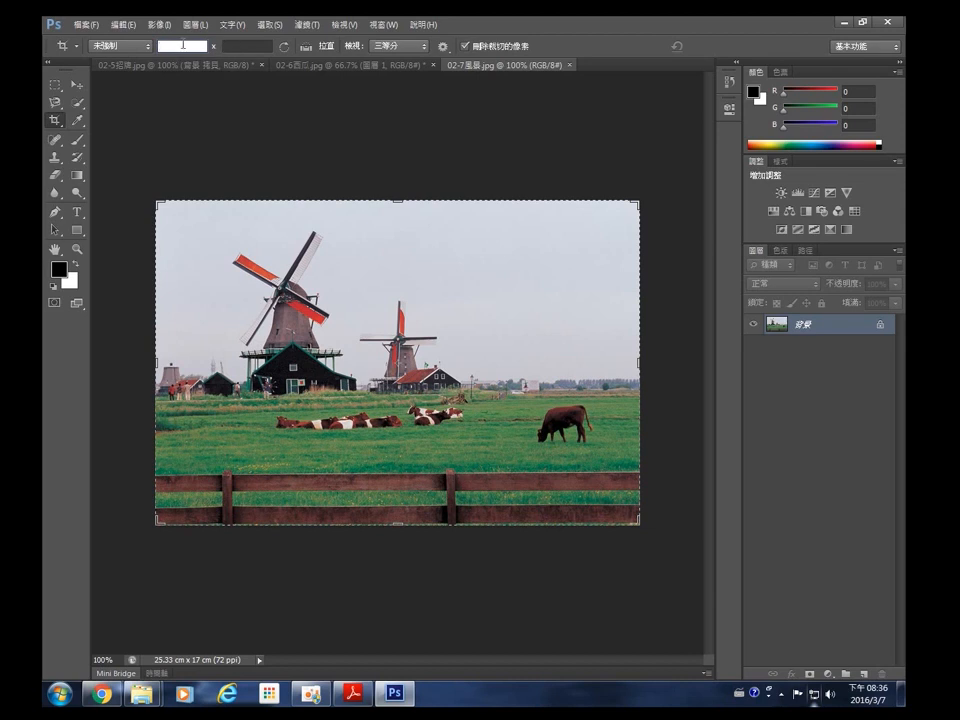
pyautogui.write('70')
pyautogui.click(242, 46)
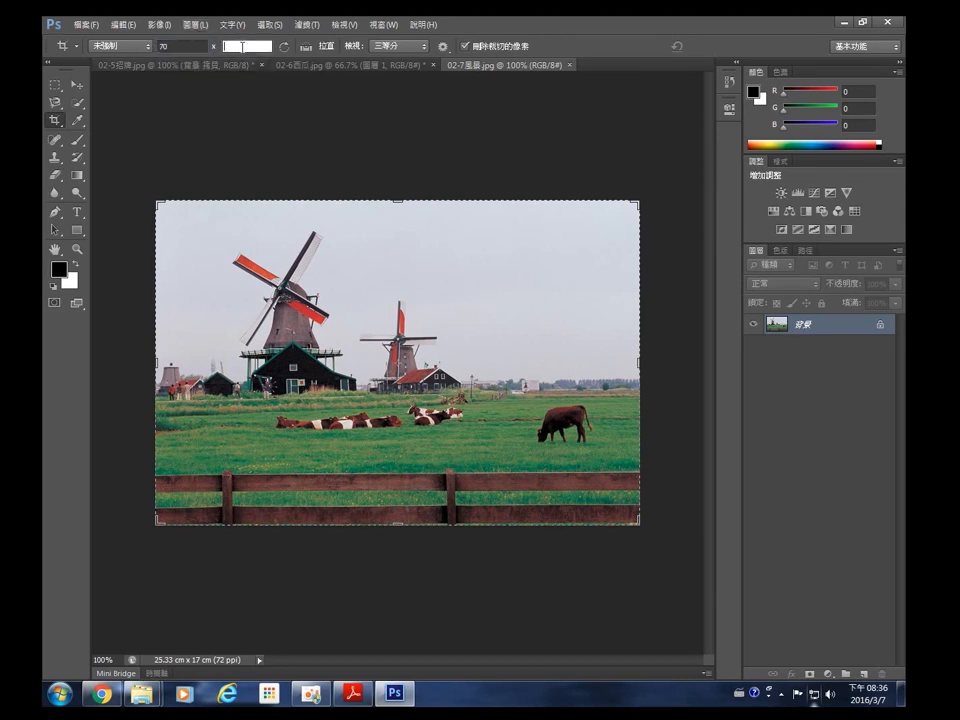
pyautogui.write('50')
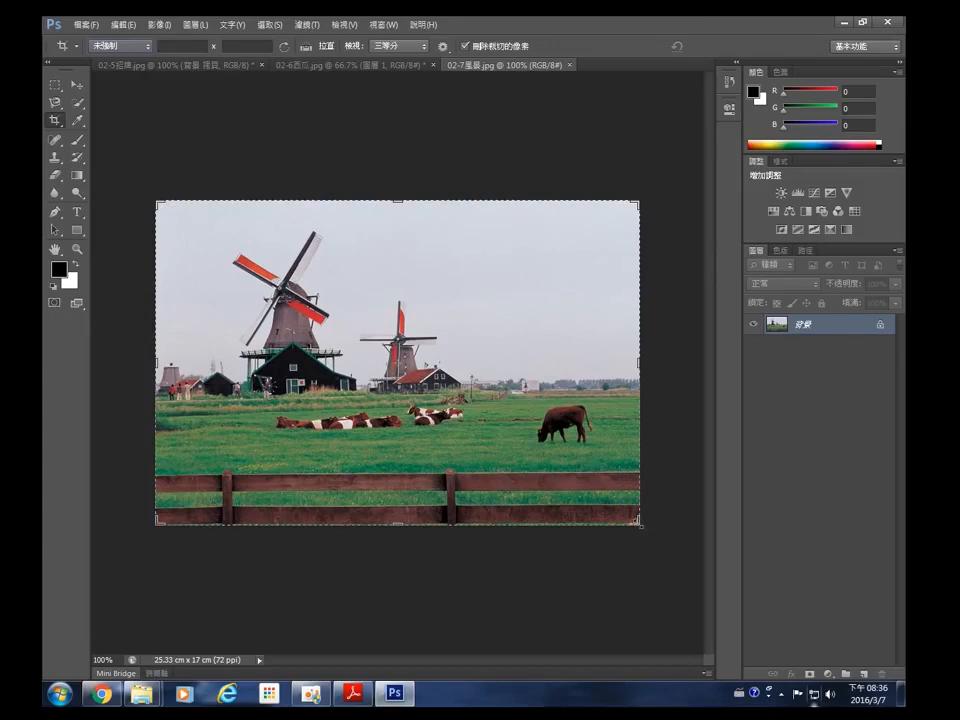
# Step: Crop the photo just above the wooden fence, keeping the full width and a height of about 13.6 cm
pyautogui.moveTo(639, 523); pyautogui.dragTo(638, 491)
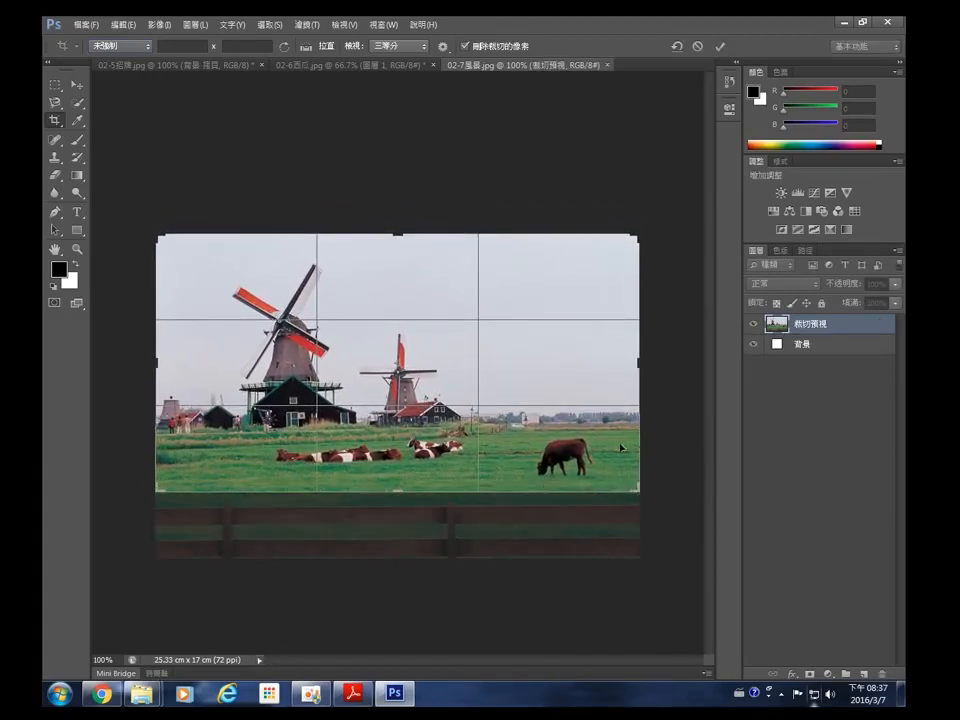
pyautogui.click(717, 42)
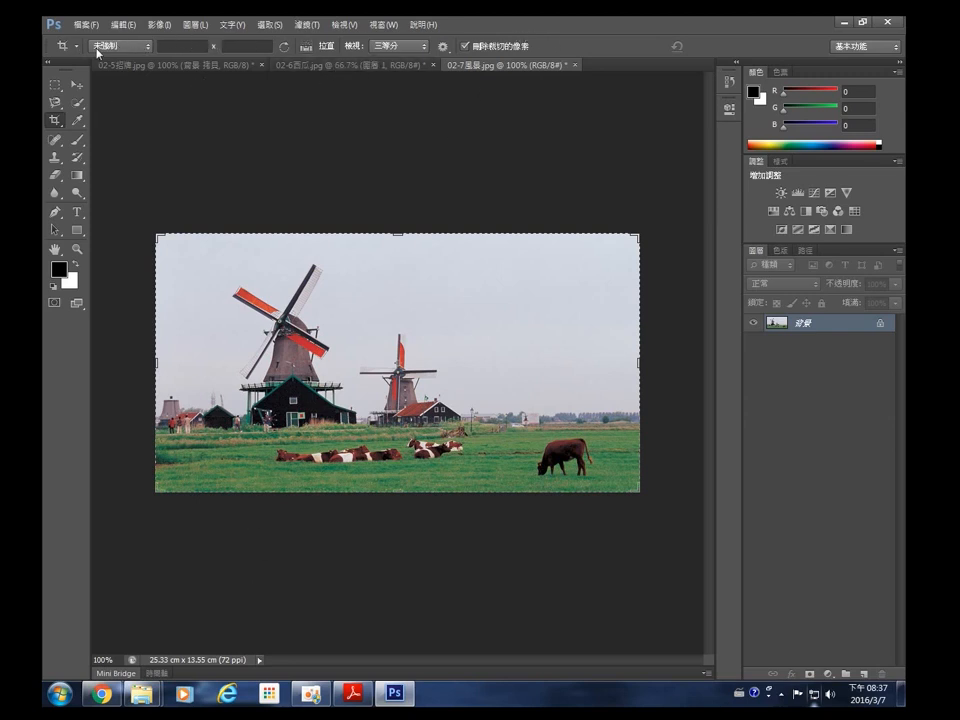
pyautogui.click(106, 20)
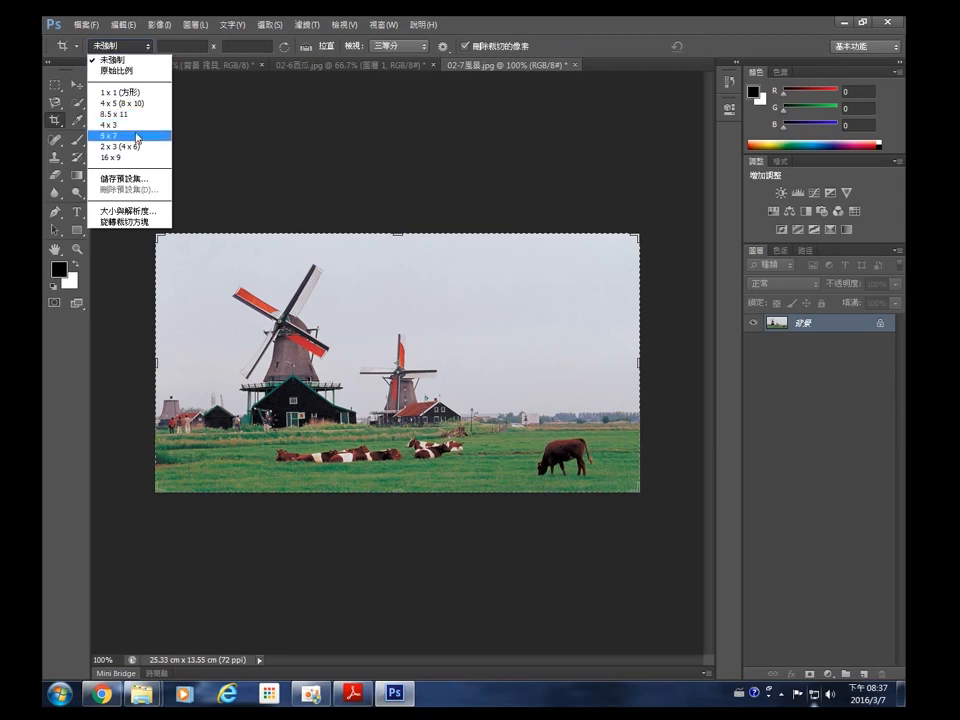
pyautogui.click(110, 59)
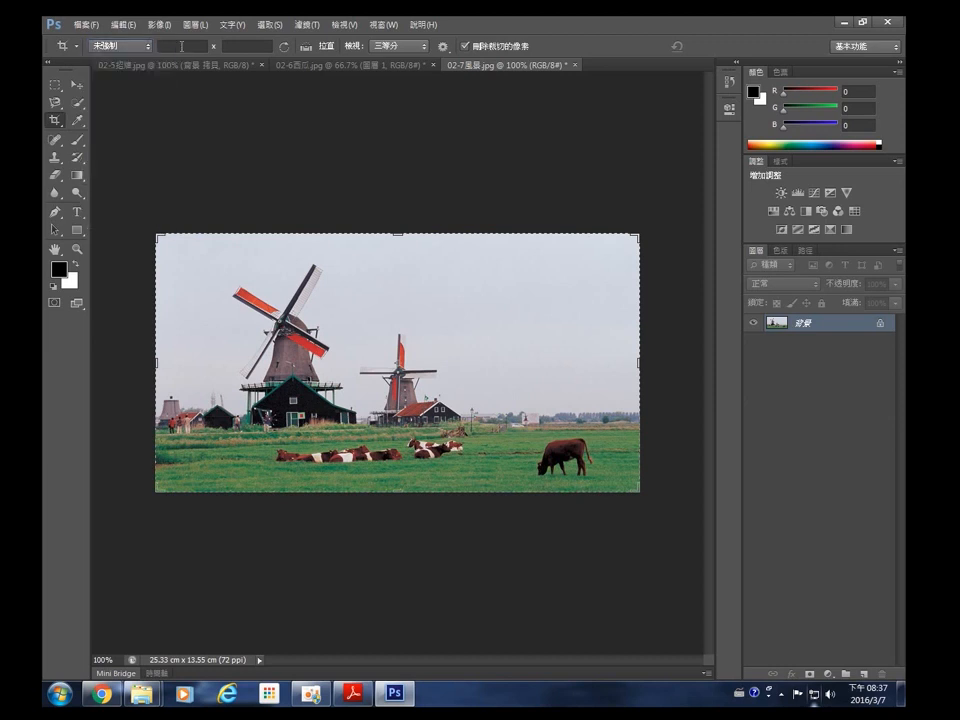
pyautogui.click(175, 46)
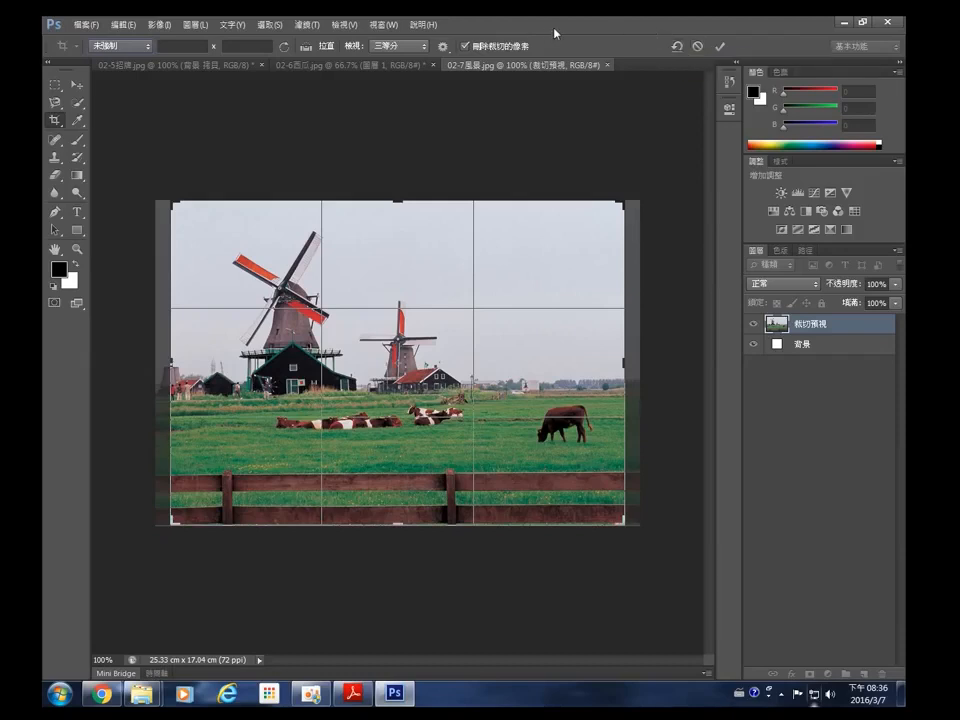
# Step: Switch the crop overlay to grid (格點) and turn on the rulers for the windmill photo
pyautogui.click(697, 46)
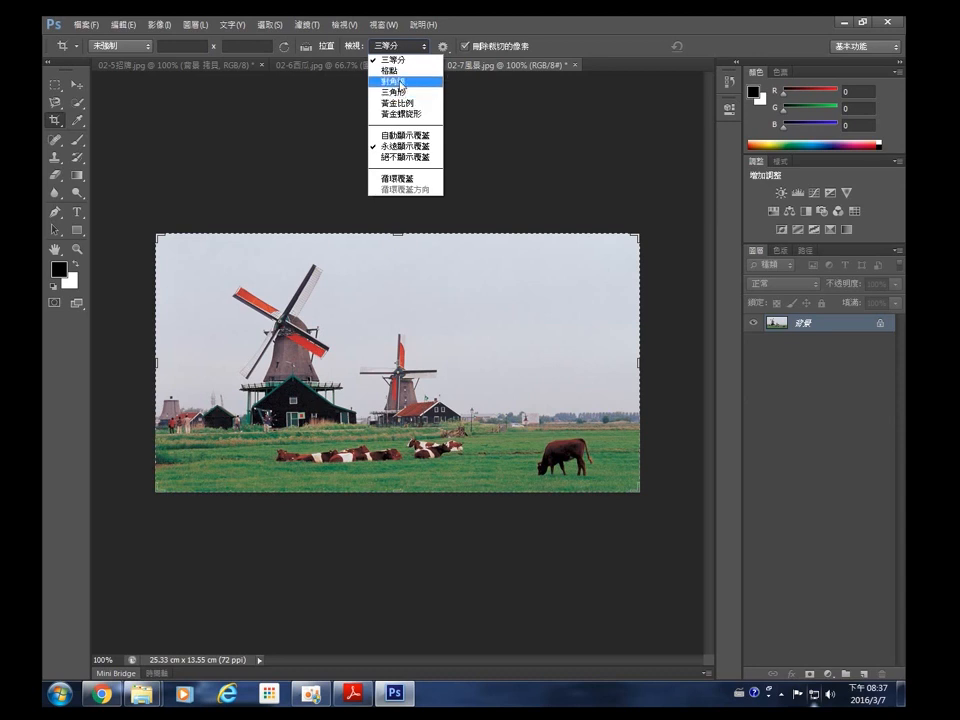
pyautogui.click(405, 71)
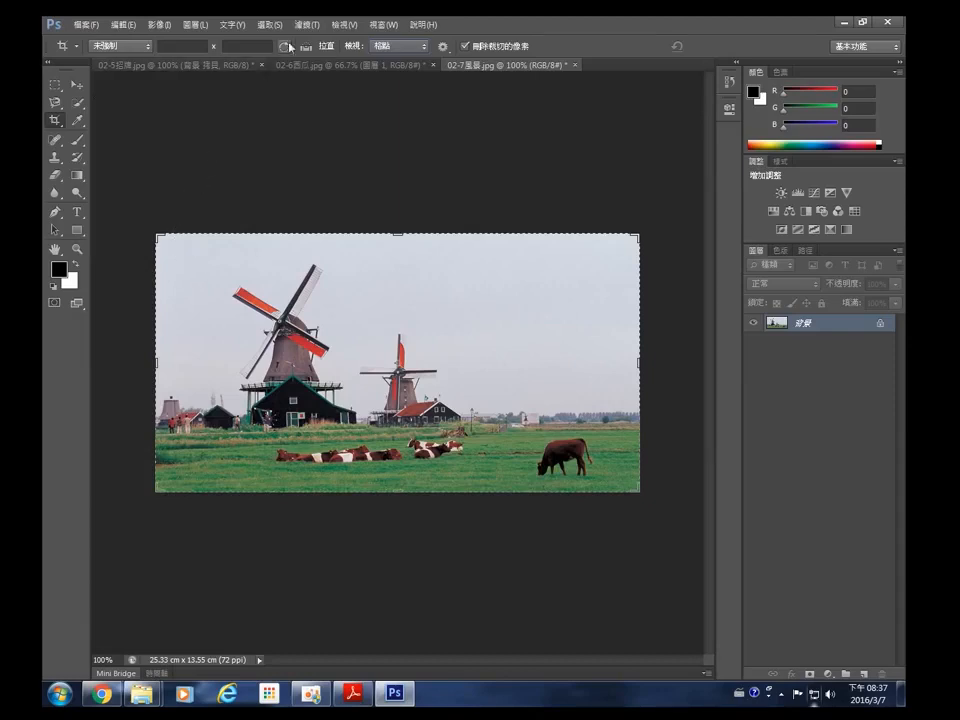
pyautogui.click(345, 25)
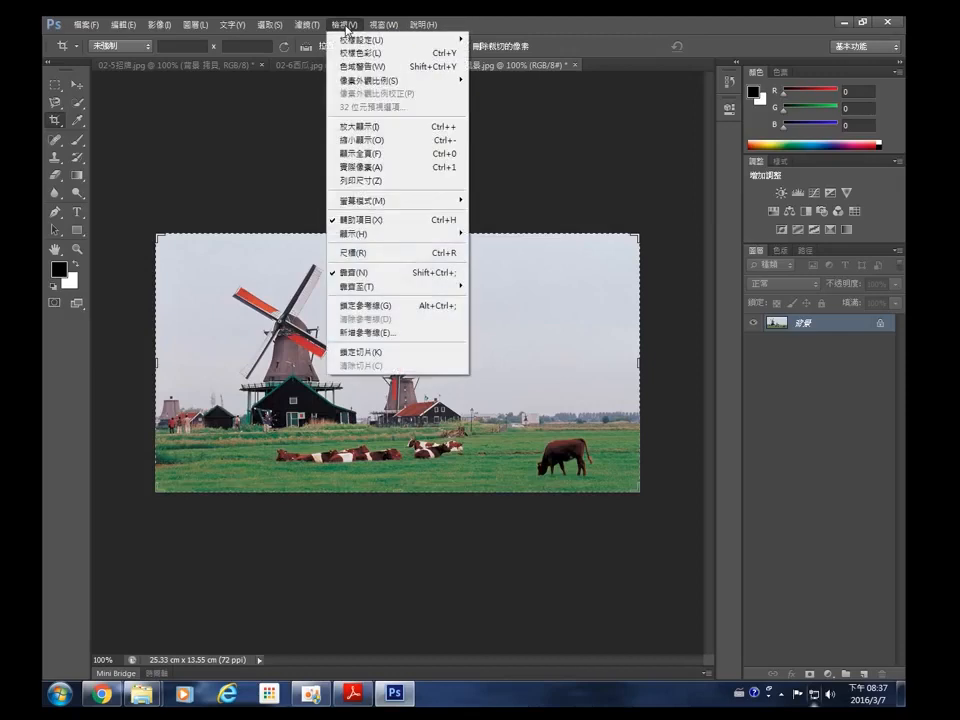
pyautogui.click(362, 258)
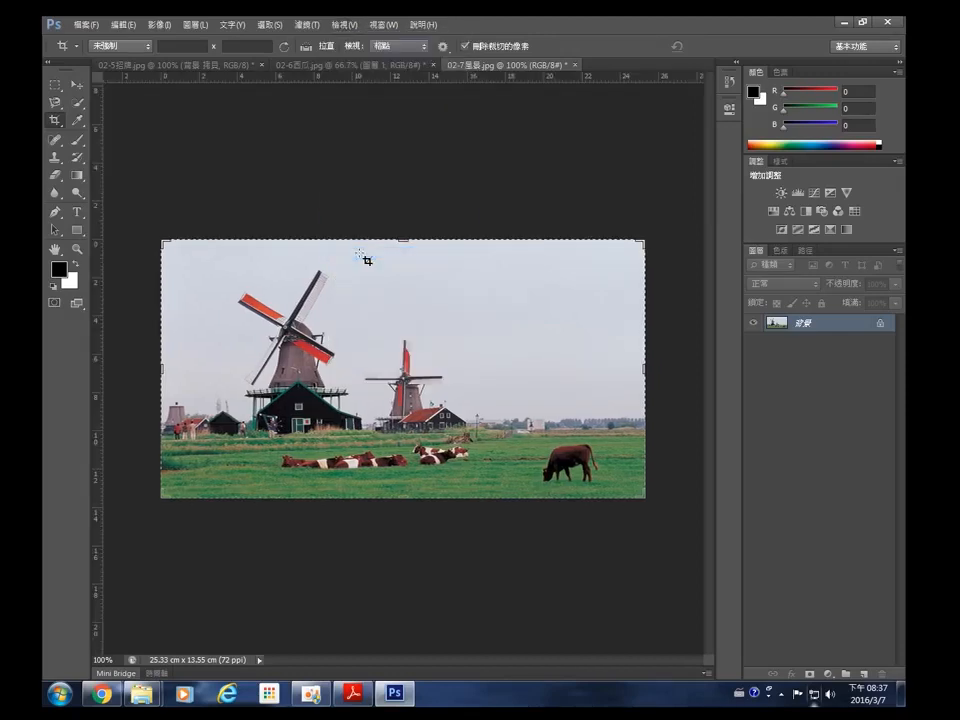